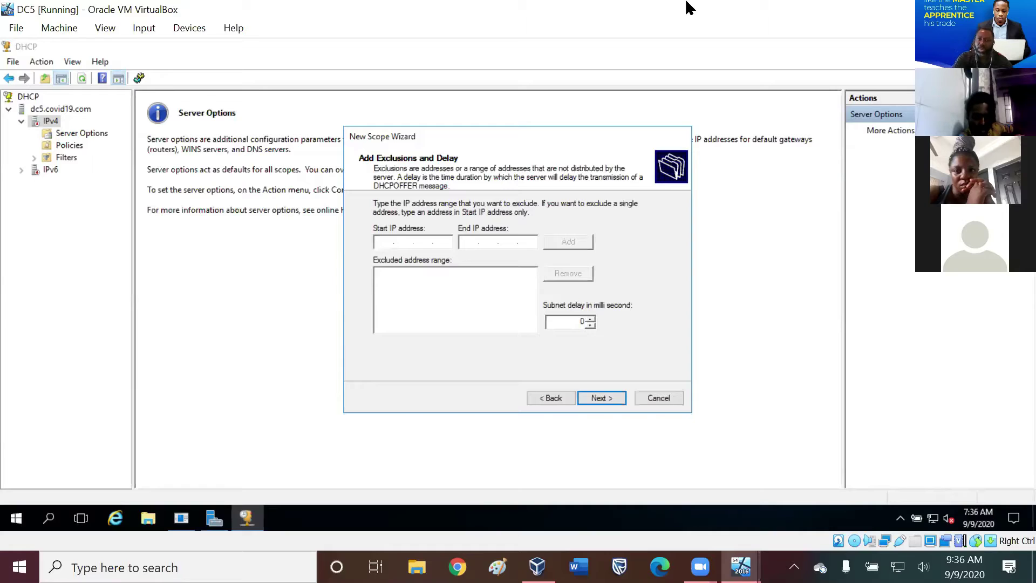
Step: Exclude the address range 192.254.100.10 to 192.254.100.20 from the new scope and continue
{"action": "type", "text": "192 . 254 . 100 . 10"}
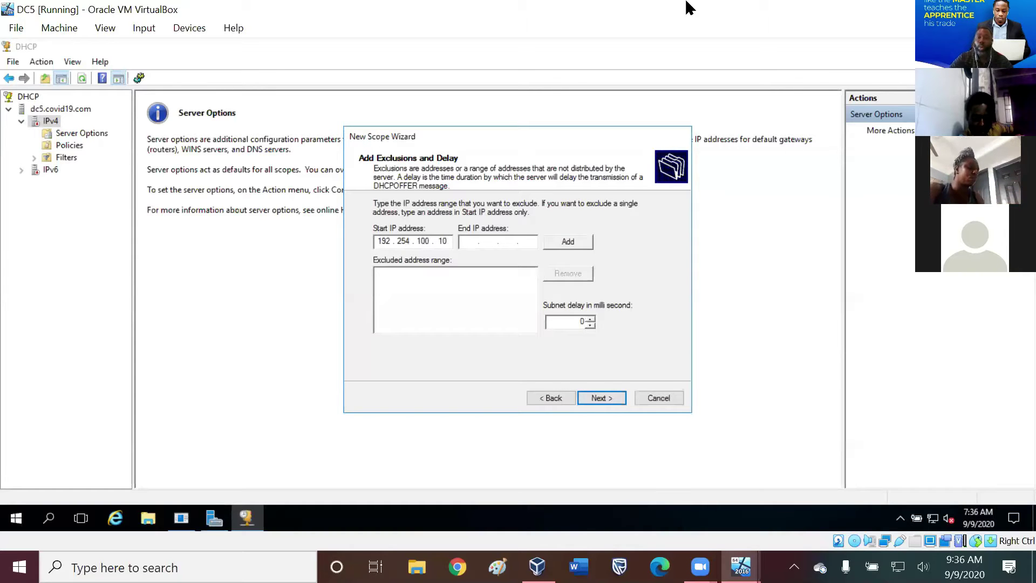
{"action": "left_click", "coordinate": [466, 245]}
{"action": "type", "text": "192 . "}
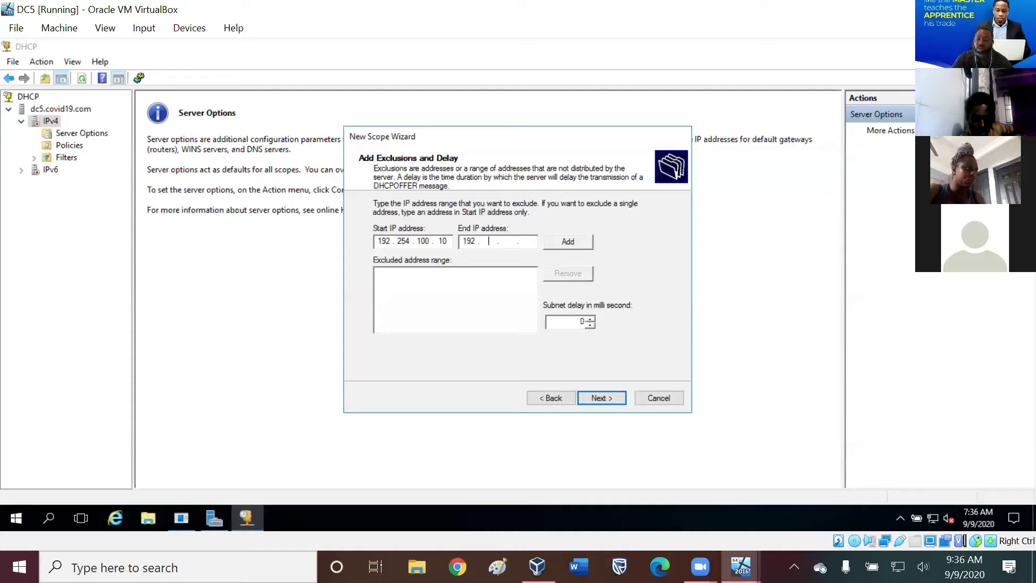
{"action": "type", "text": "254 . "}
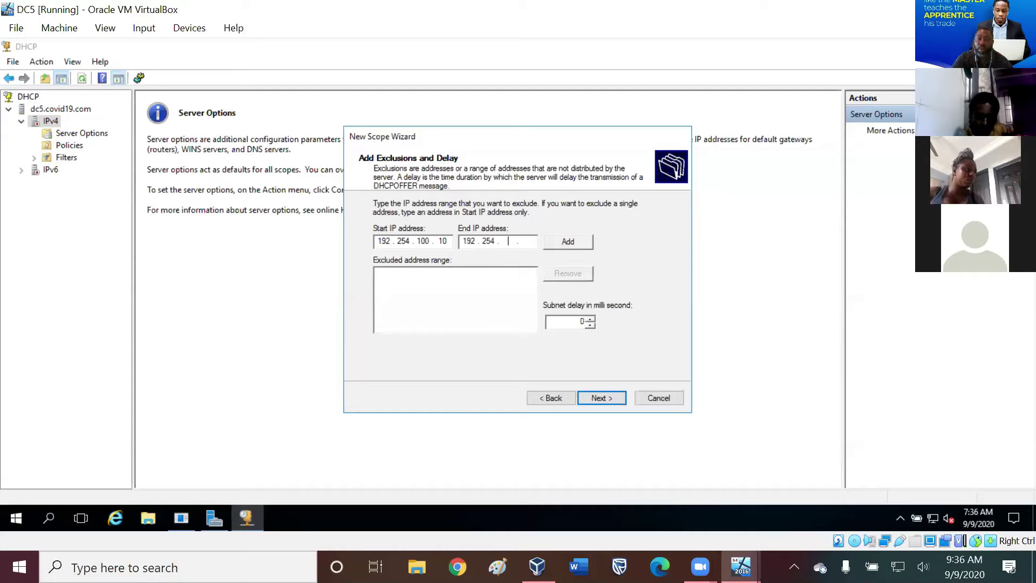
{"action": "type", "text": "100 . "}
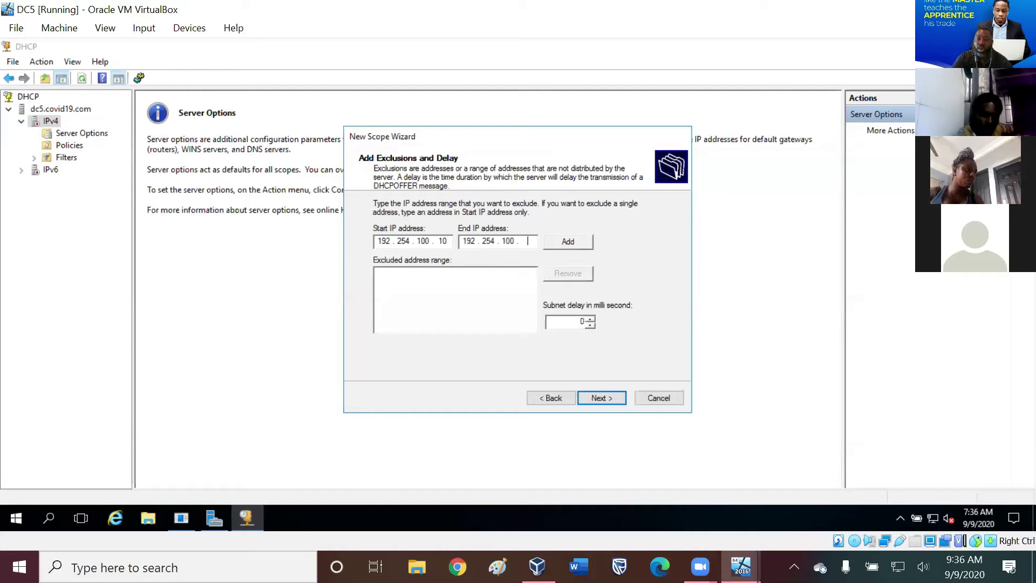
{"action": "type", "text": "20"}
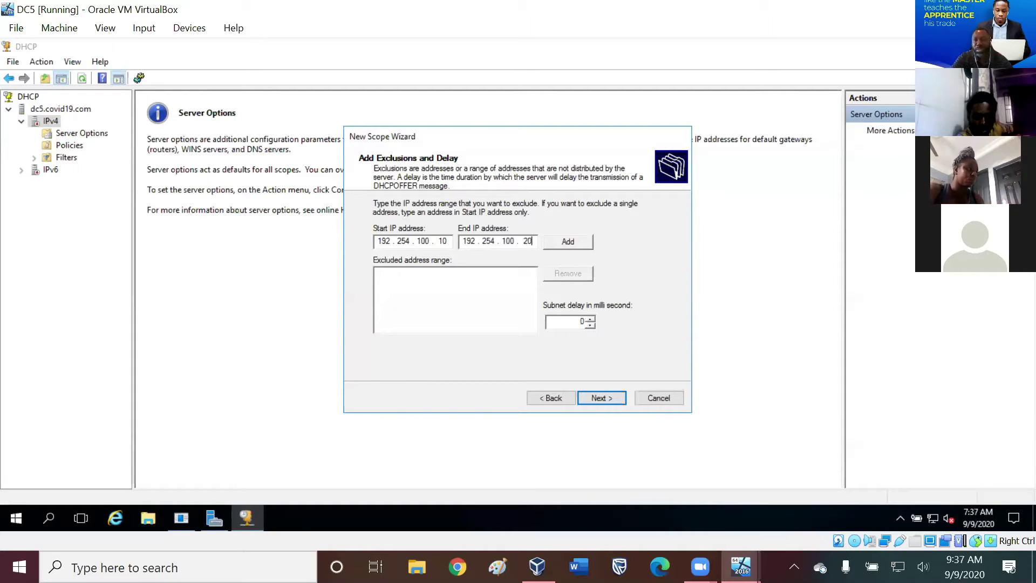
{"action": "left_click", "coordinate": [567, 241]}
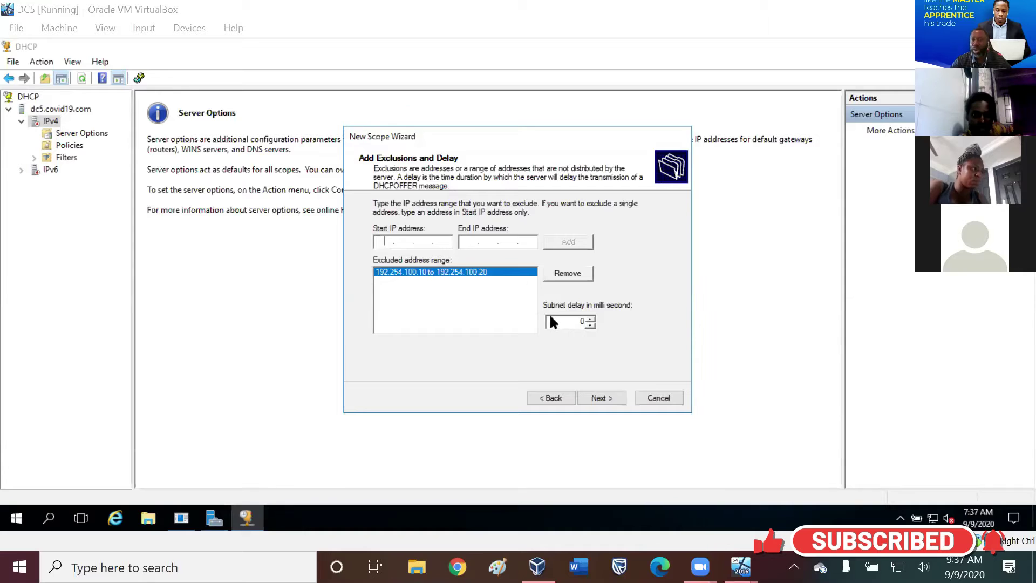
{"action": "left_click", "coordinate": [608, 397]}
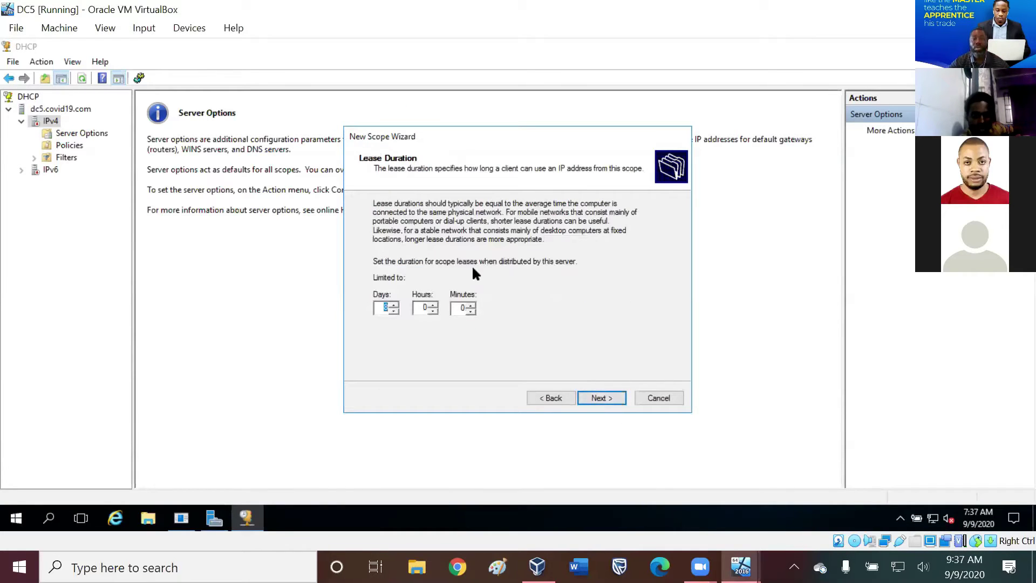
Step: Keep the scope's lease duration at 8 days and choose to configure the DHCP options now
{"action": "left_click", "coordinate": [381, 311]}
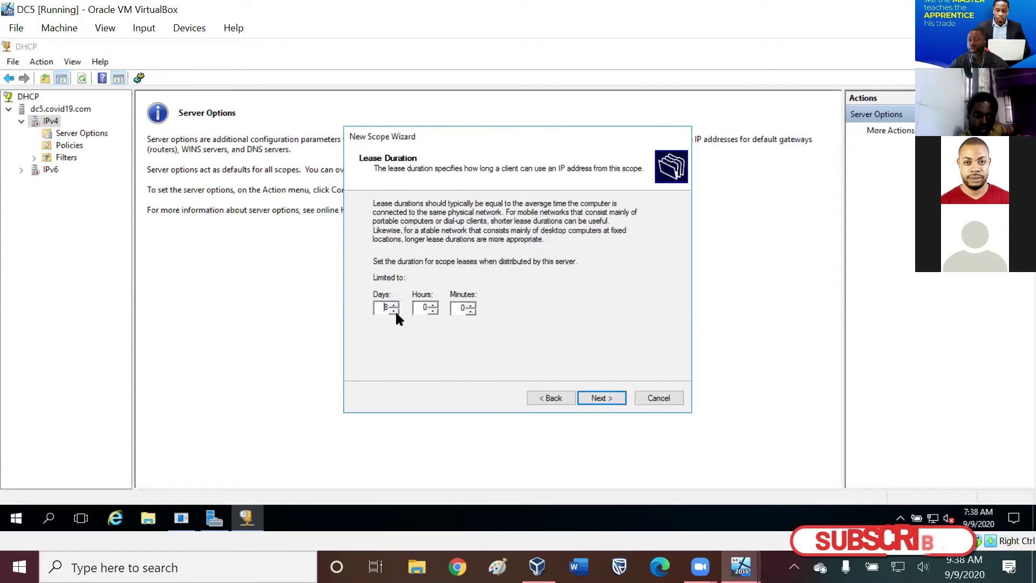
{"action": "left_click", "coordinate": [419, 308]}
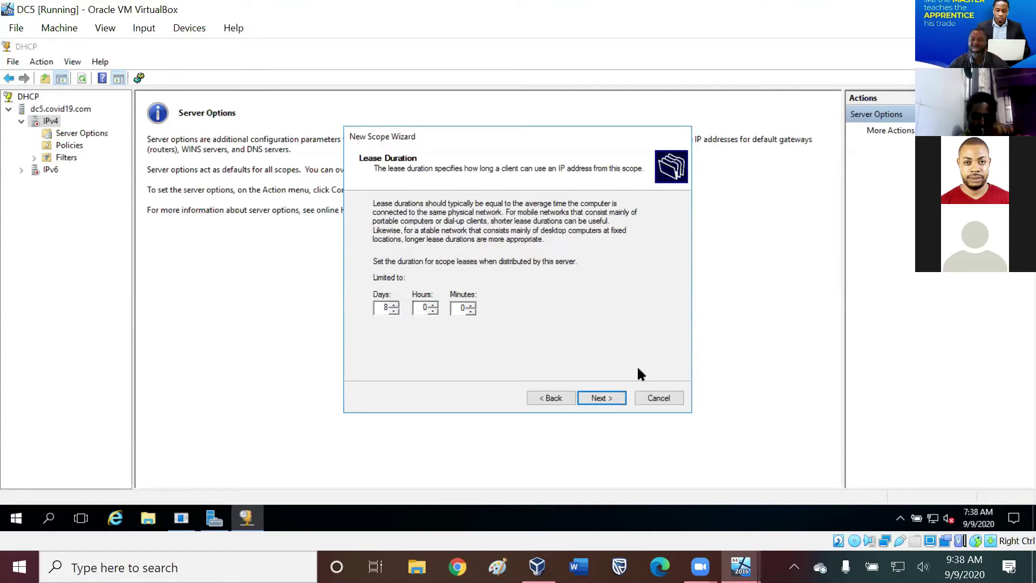
{"action": "left_click", "coordinate": [598, 396]}
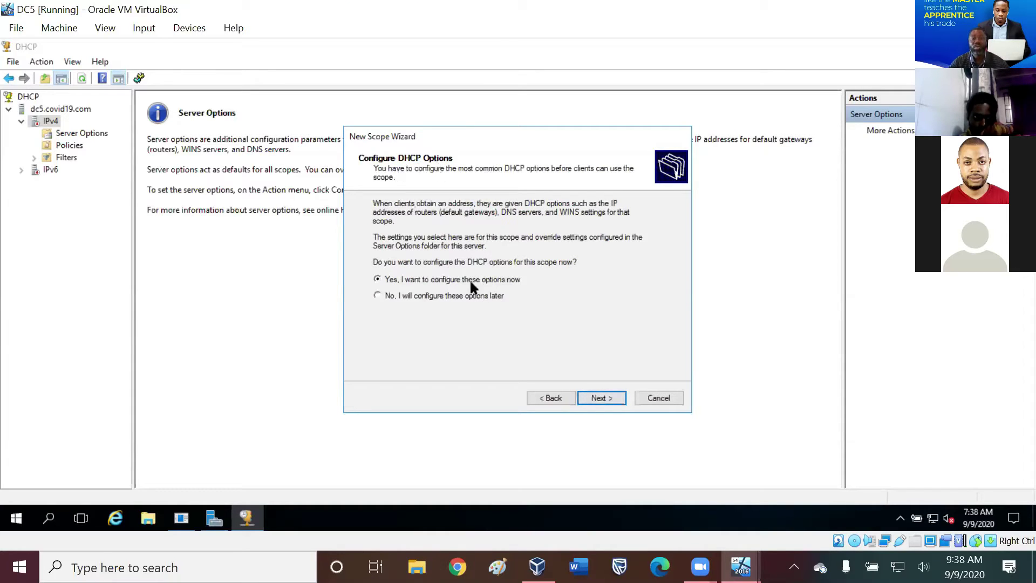
{"action": "left_click", "coordinate": [603, 397]}
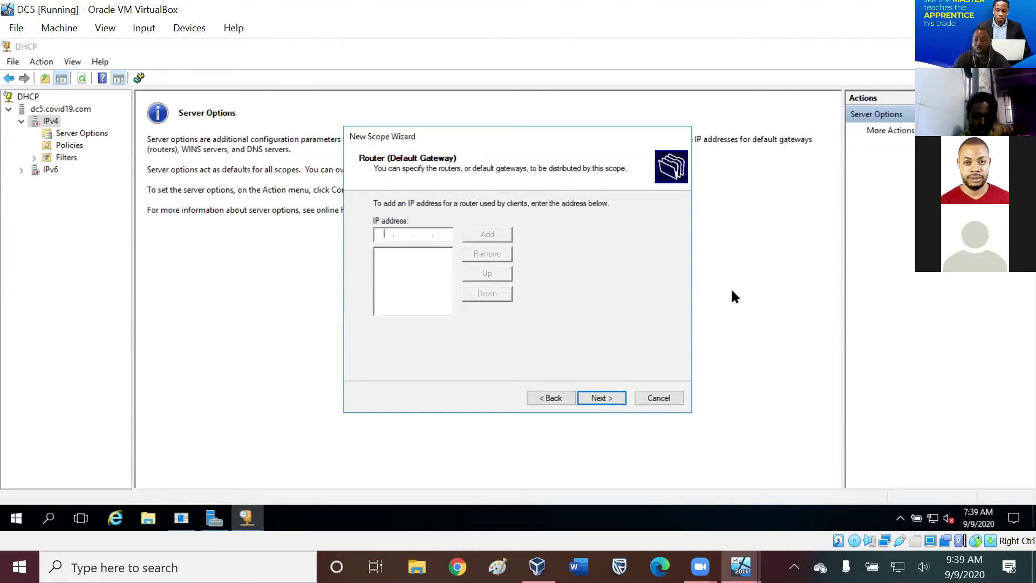
Step: Add 192.254.100.10 as the scope's router (default gateway) and continue to the DNS settings
{"action": "type", "text": "192."}
{"action": "type", "text": "254 . 100 . 1"}
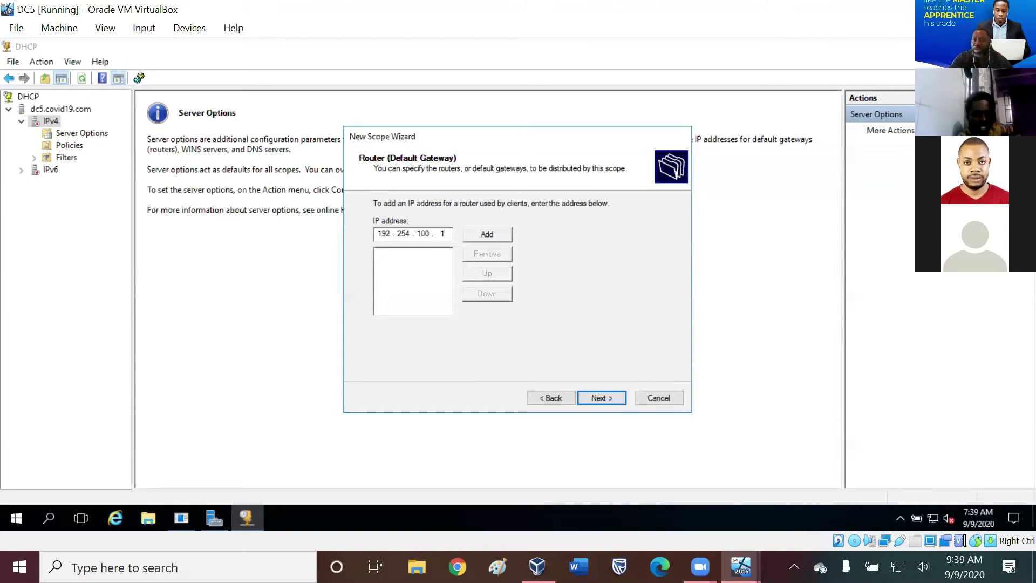
{"action": "type", "text": "0"}
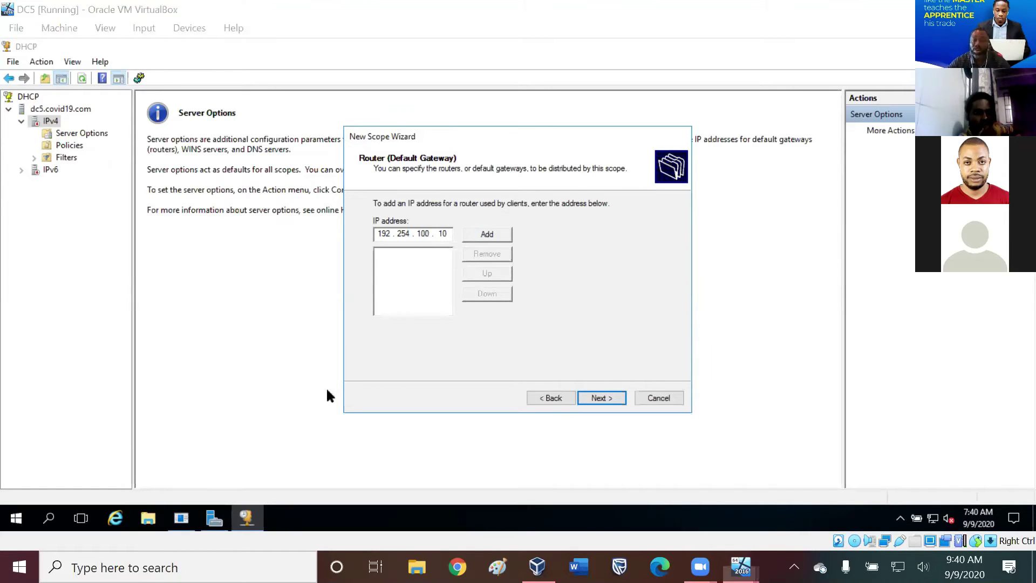
{"action": "left_click", "coordinate": [492, 234]}
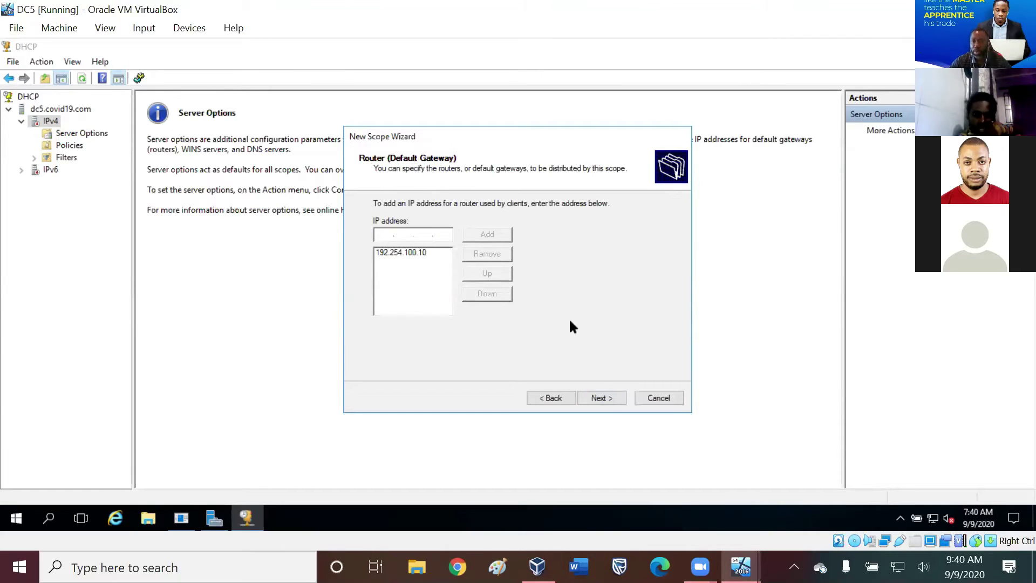
{"action": "left_click", "coordinate": [604, 398]}
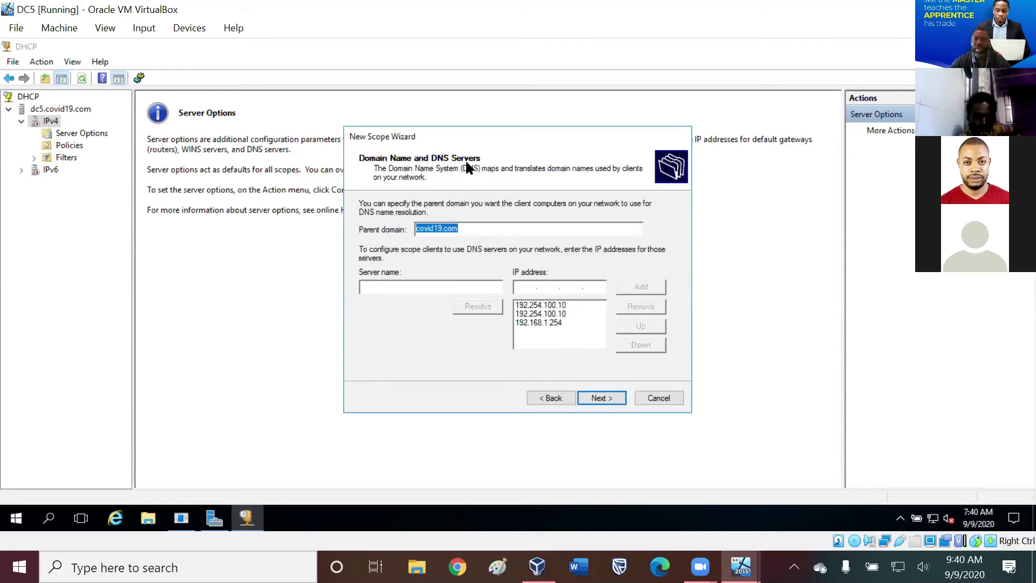
Step: Check the parent domain and the listed DNS server addresses, and return to the router settings
{"action": "left_click", "coordinate": [483, 229]}
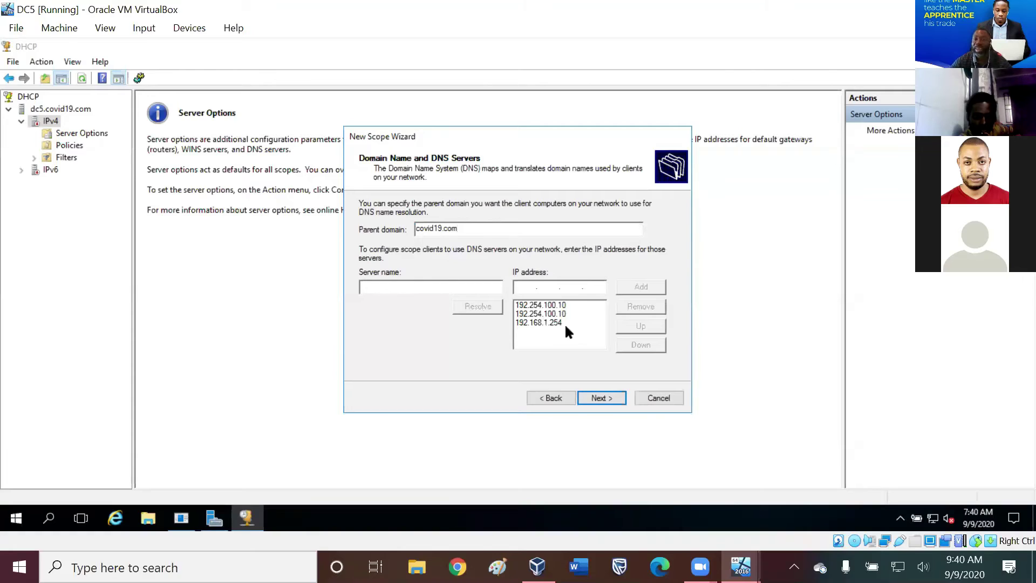
{"action": "left_click", "coordinate": [531, 307]}
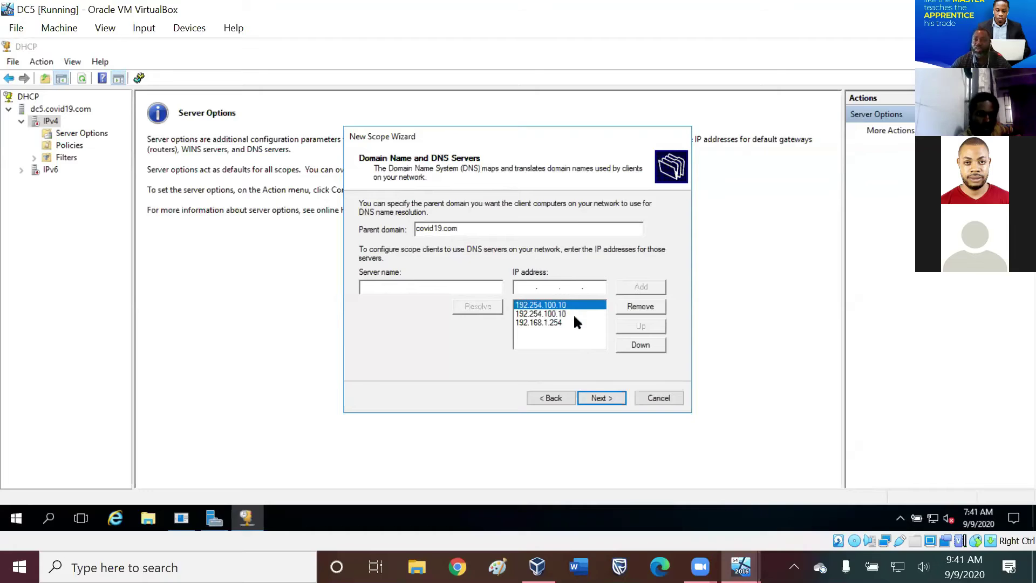
{"action": "left_click", "coordinate": [542, 313]}
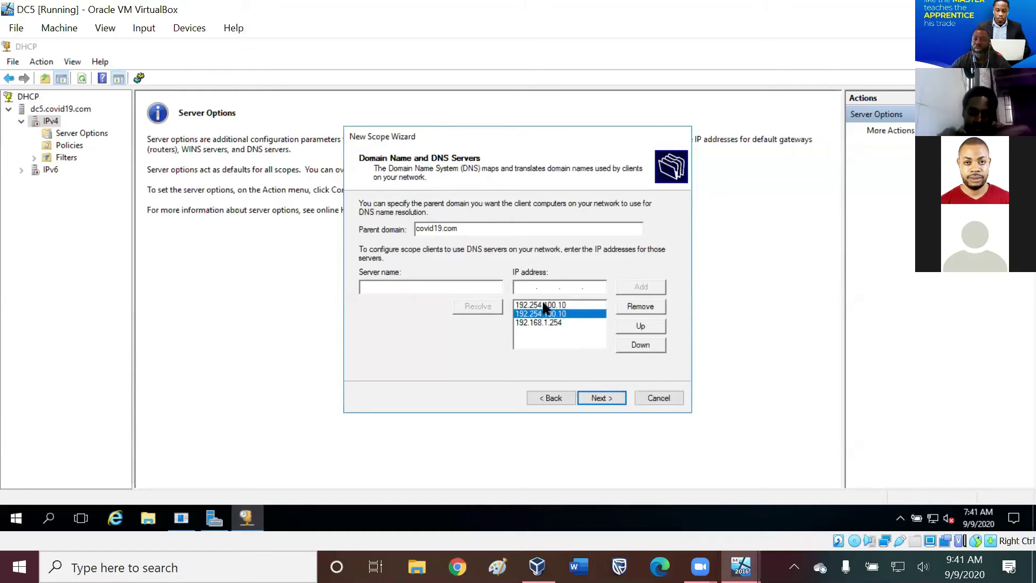
{"action": "left_click", "coordinate": [542, 305]}
{"action": "left_click", "coordinate": [541, 312]}
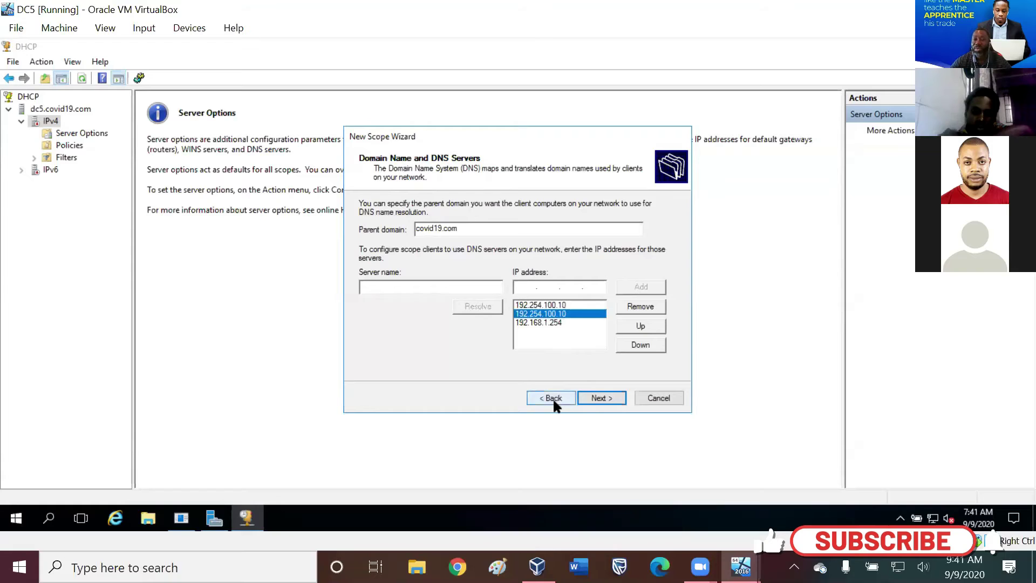
{"action": "left_click", "coordinate": [552, 396]}
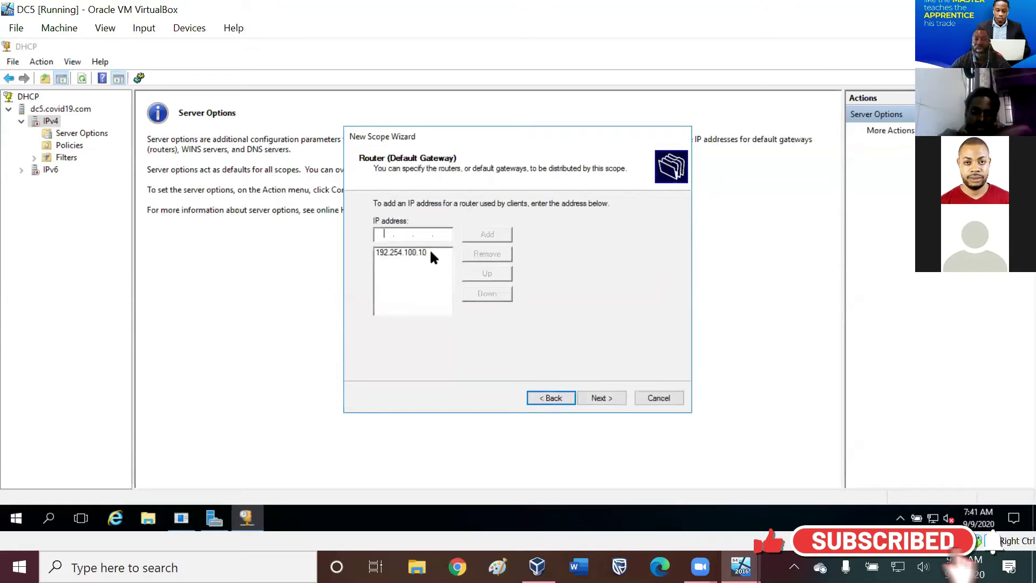
Step: Remove the listed router address and enter 192.254.100.10 as the router IP address again
{"action": "left_click", "coordinate": [431, 253]}
{"action": "left_click", "coordinate": [489, 254]}
{"action": "left_click", "coordinate": [450, 233]}
{"action": "key", "text": "BackSpace"}
{"action": "type", "text": "192 . 254 . 100 . 11"}
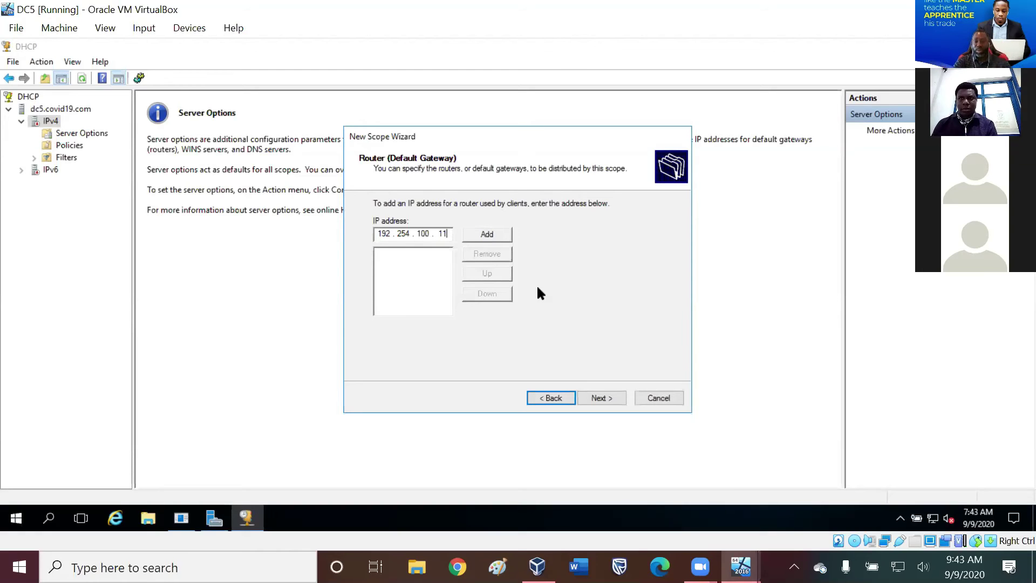
{"action": "key", "text": "BackSpace"}
{"action": "type", "text": "0"}
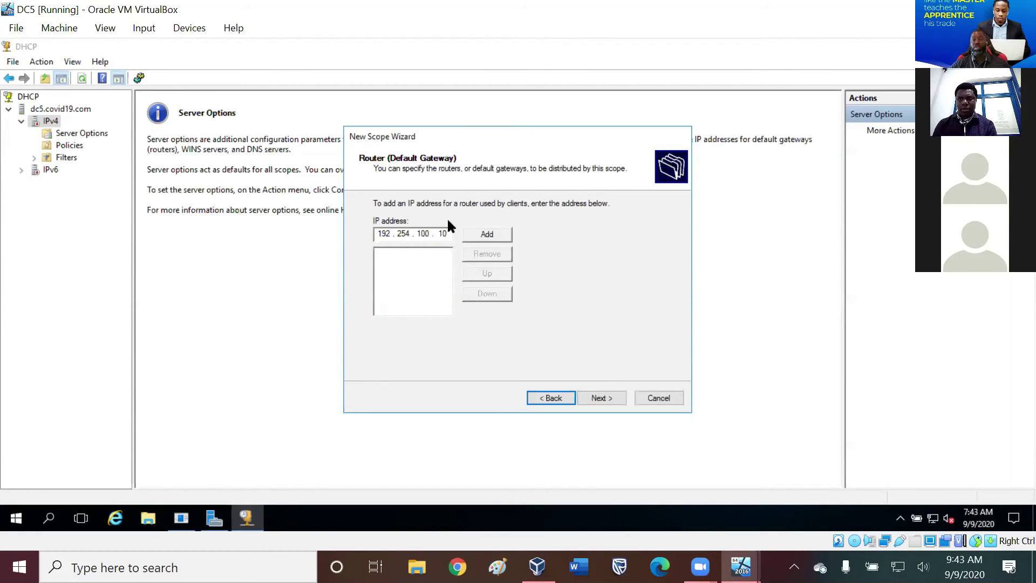
Step: Accept the default DNS and WINS settings, and finish creating the scope with immediate activation
{"action": "left_click", "coordinate": [602, 398]}
{"action": "left_click", "coordinate": [602, 398]}
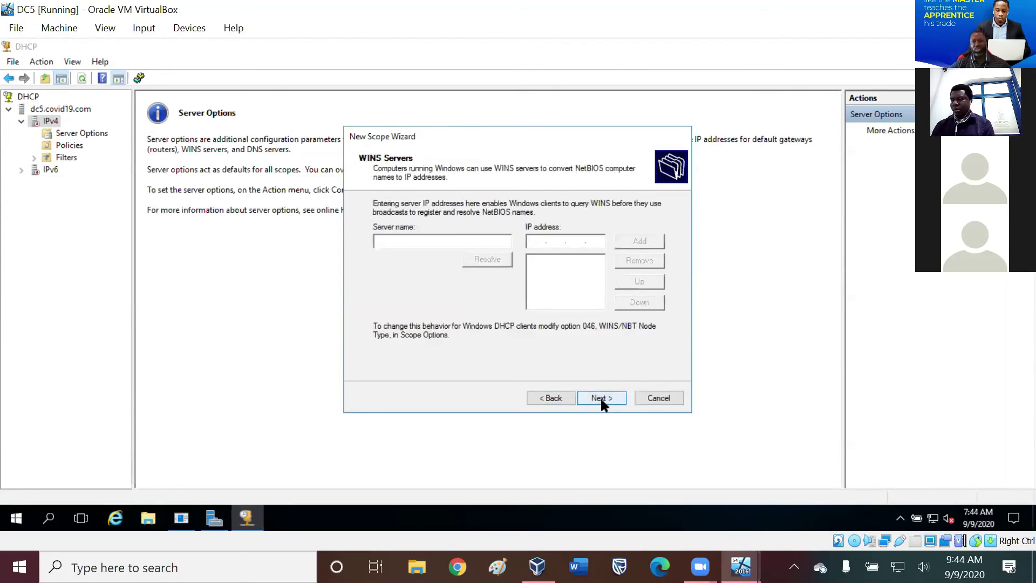
{"action": "left_click", "coordinate": [602, 397]}
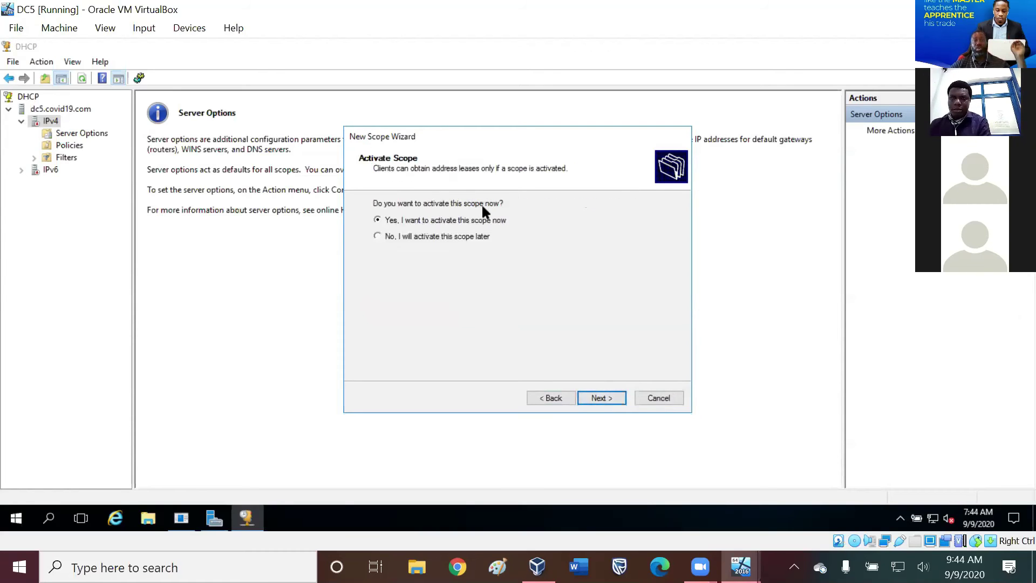
{"action": "left_click", "coordinate": [615, 399]}
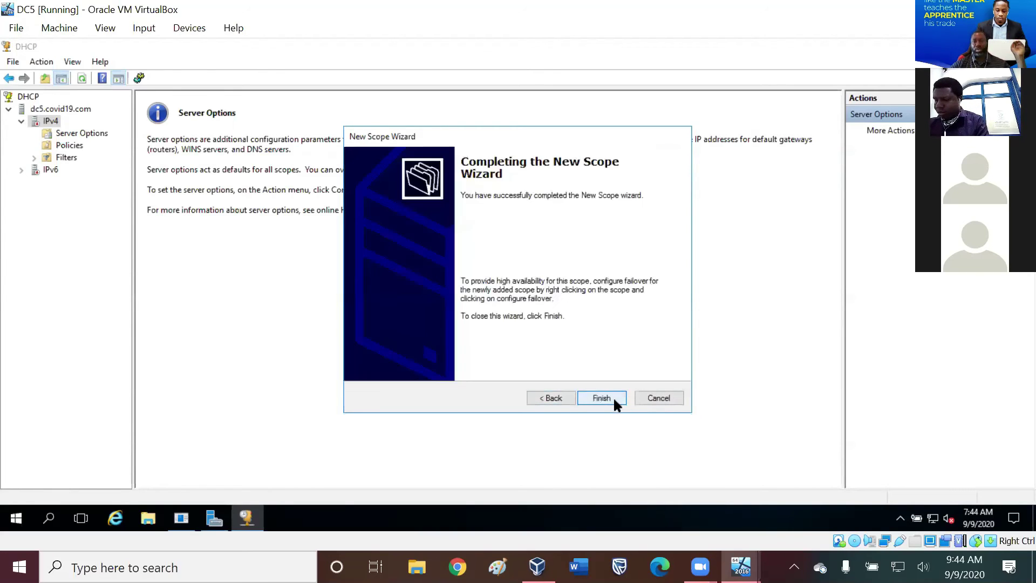
{"action": "left_click", "coordinate": [615, 400]}
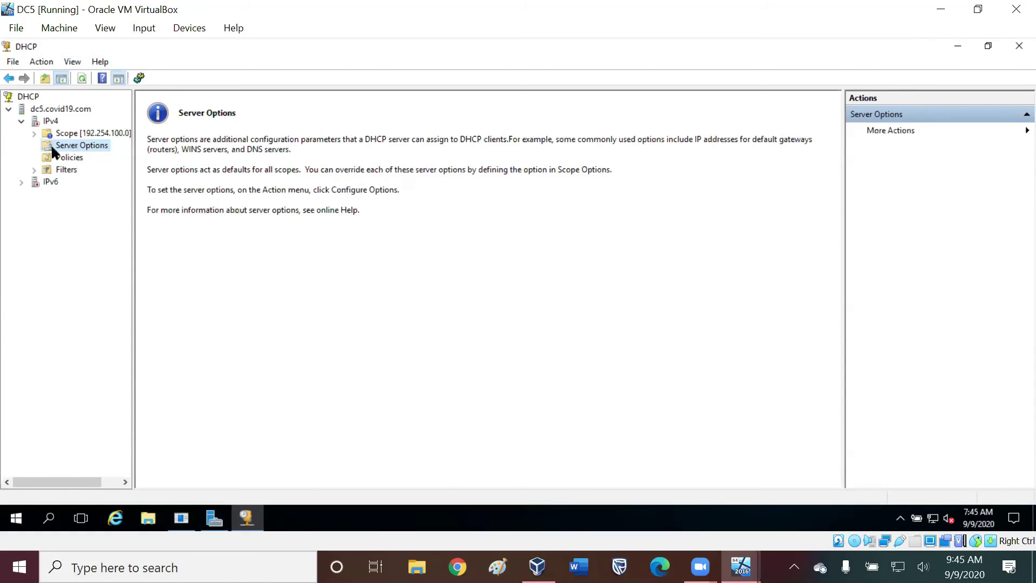
Step: Examine the new scope's address pool, leases, reservations and scope options, widening the Value column to read it fully
{"action": "double_click", "coordinate": [64, 131]}
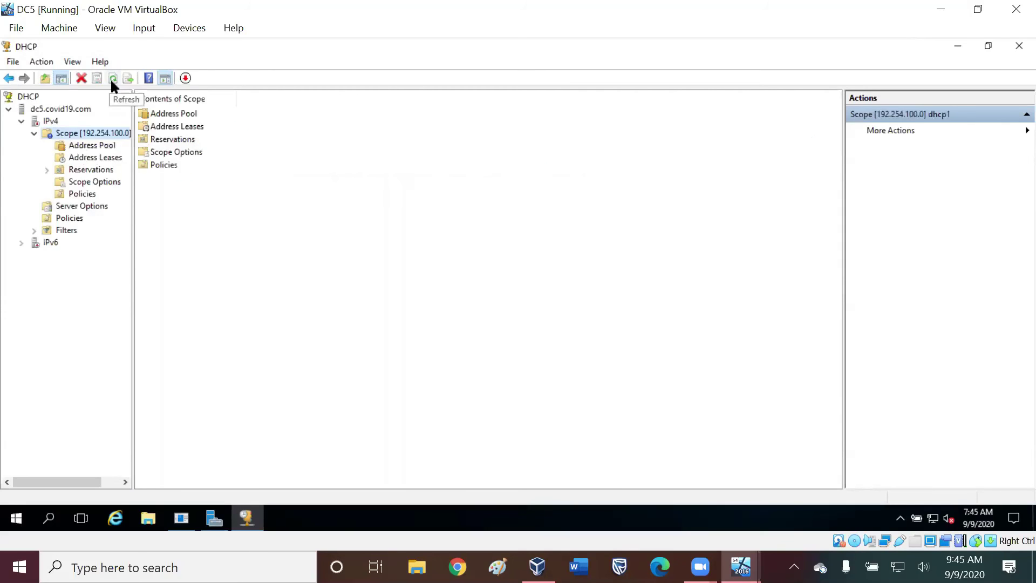
{"action": "key", "text": "Down"}
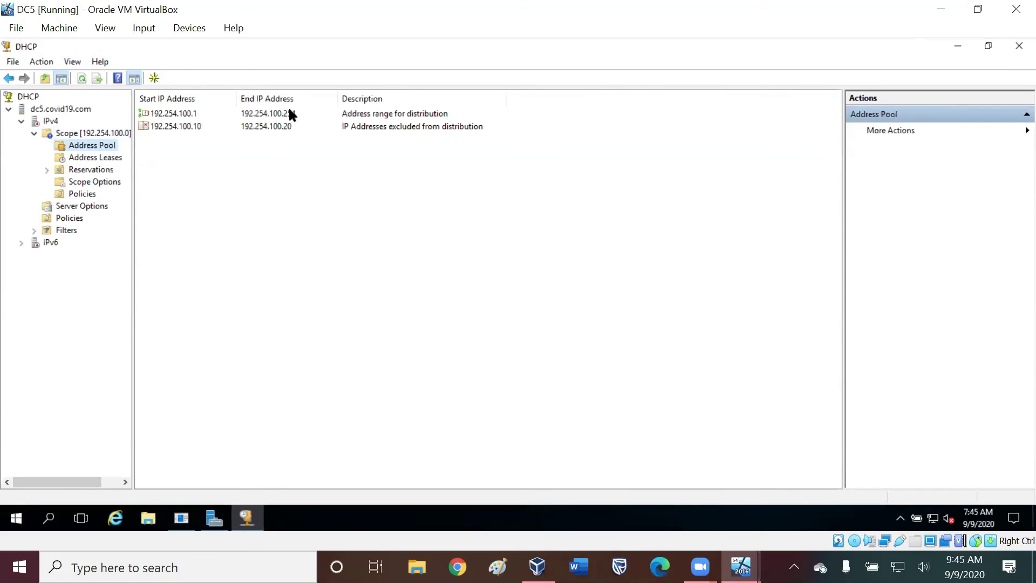
{"action": "left_click", "coordinate": [106, 158]}
{"action": "left_click", "coordinate": [106, 171]}
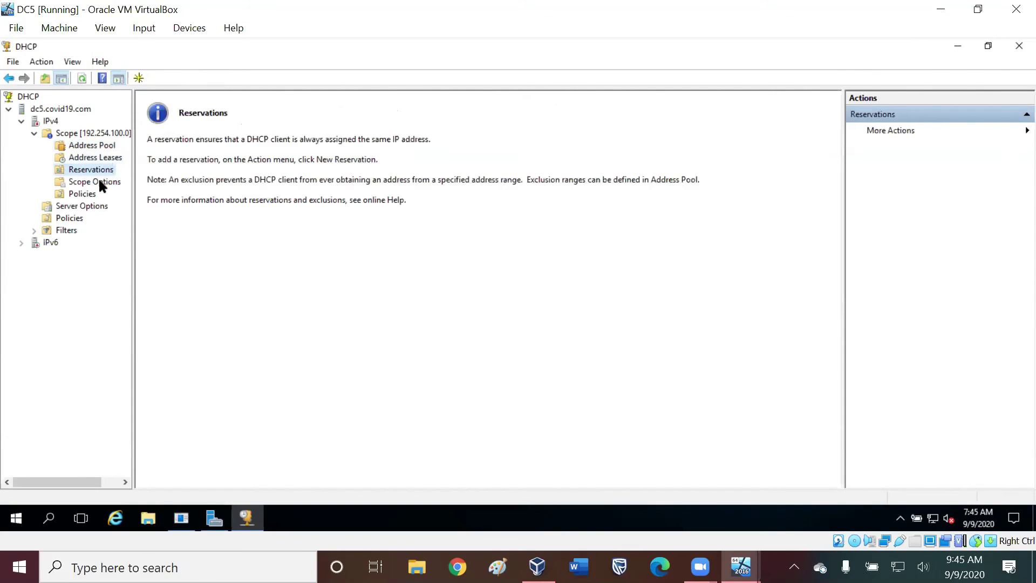
{"action": "left_click", "coordinate": [100, 178]}
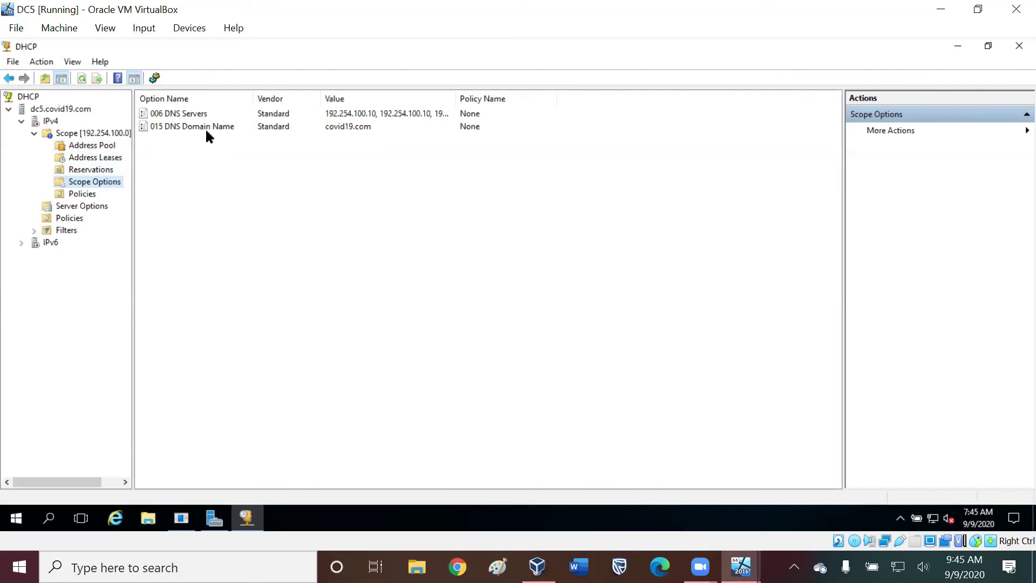
{"action": "double_click", "coordinate": [455, 98]}
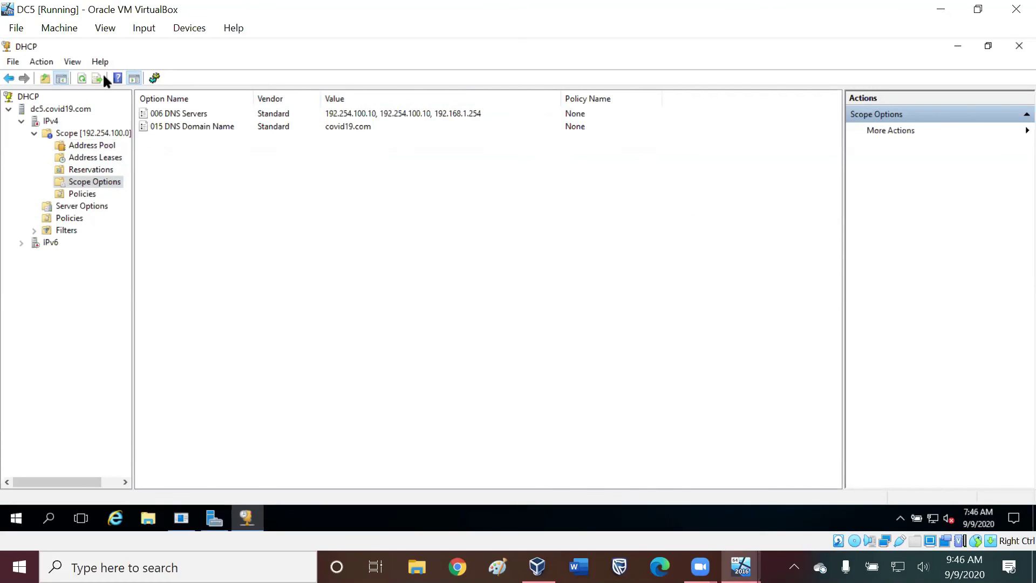
Step: Review the scope policies, server options and server-level policies, and return to the scope's contents
{"action": "left_click", "coordinate": [82, 194]}
{"action": "left_click", "coordinate": [81, 206]}
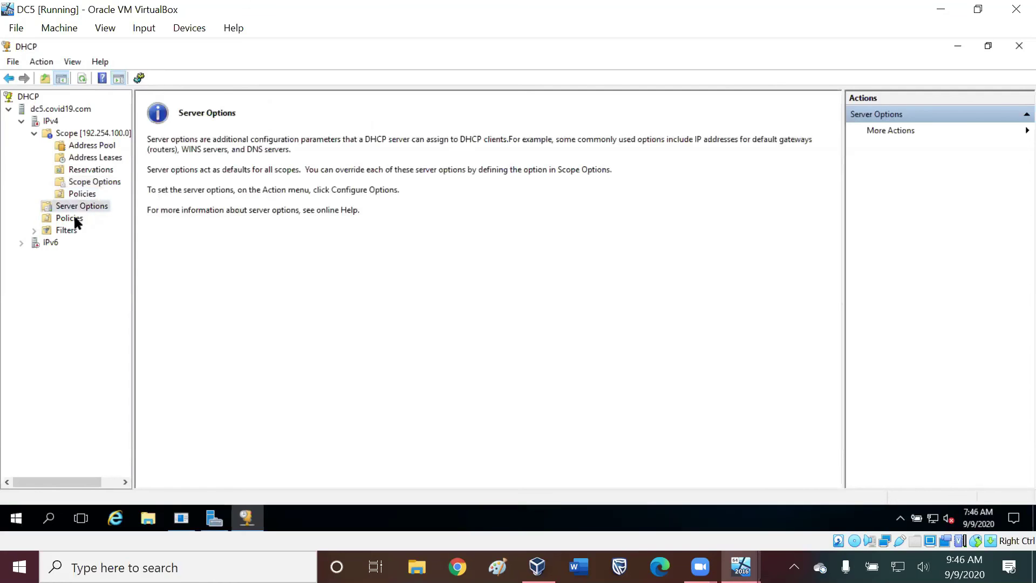
{"action": "left_click", "coordinate": [74, 218]}
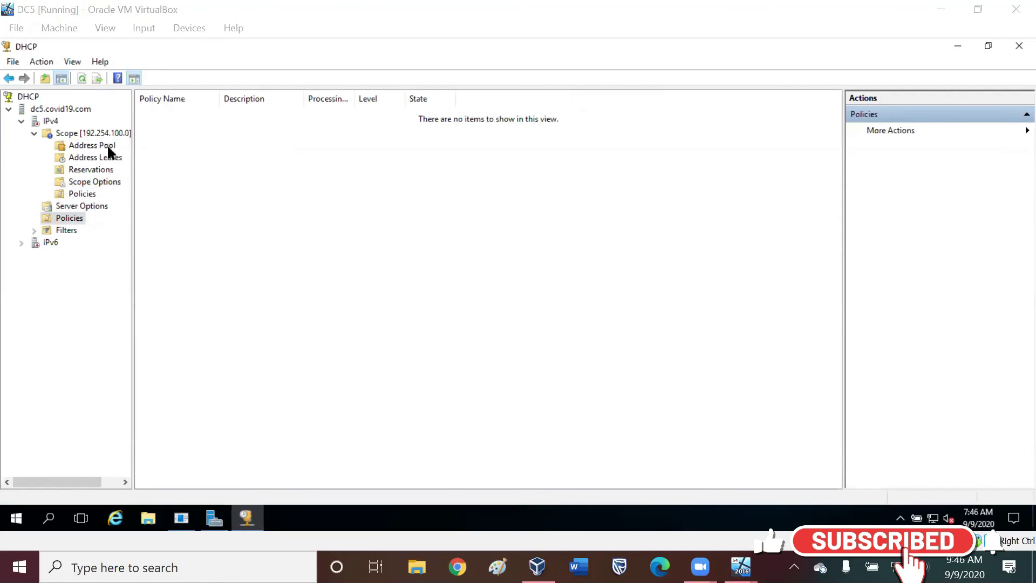
{"action": "left_click", "coordinate": [46, 133]}
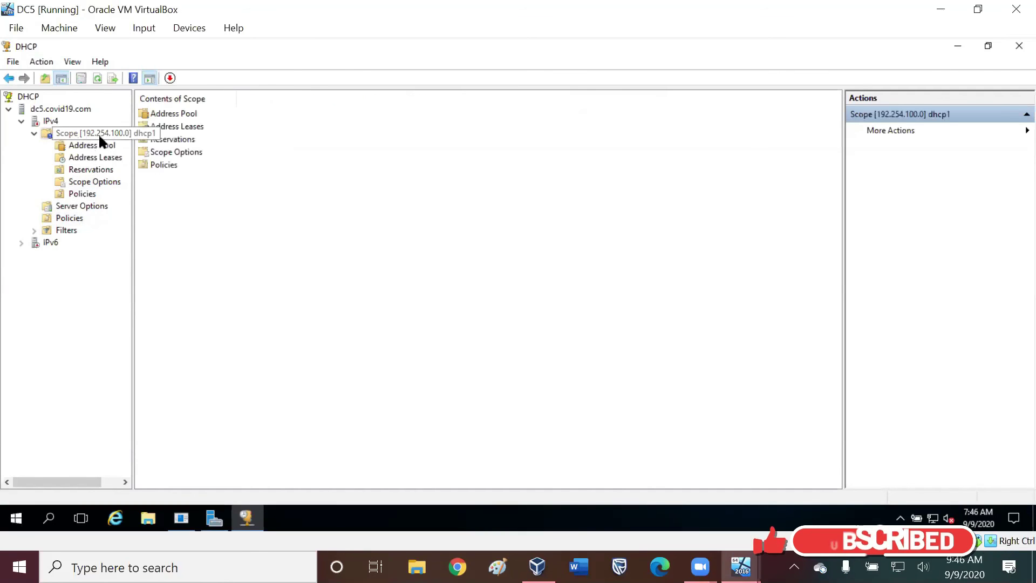
Step: Close the DHCP console and view the DNS role's servers and events in Server Manager
{"action": "left_click", "coordinate": [1017, 48]}
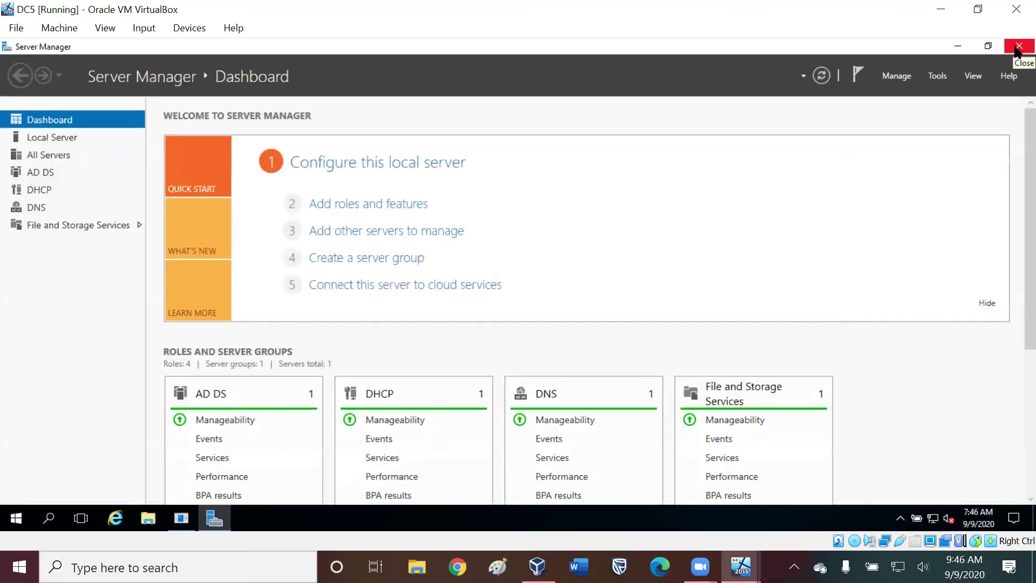
{"action": "left_click", "coordinate": [33, 207]}
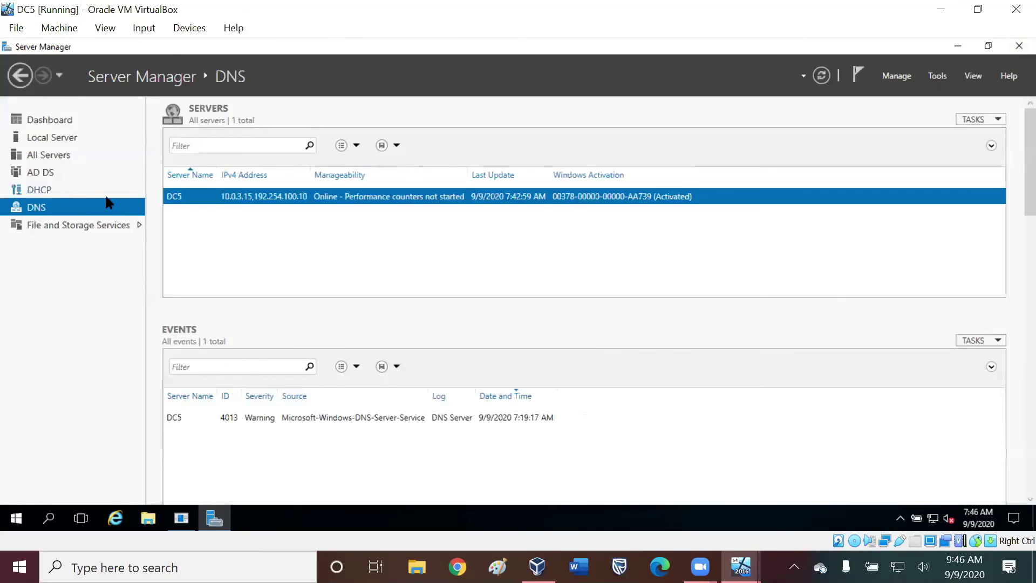